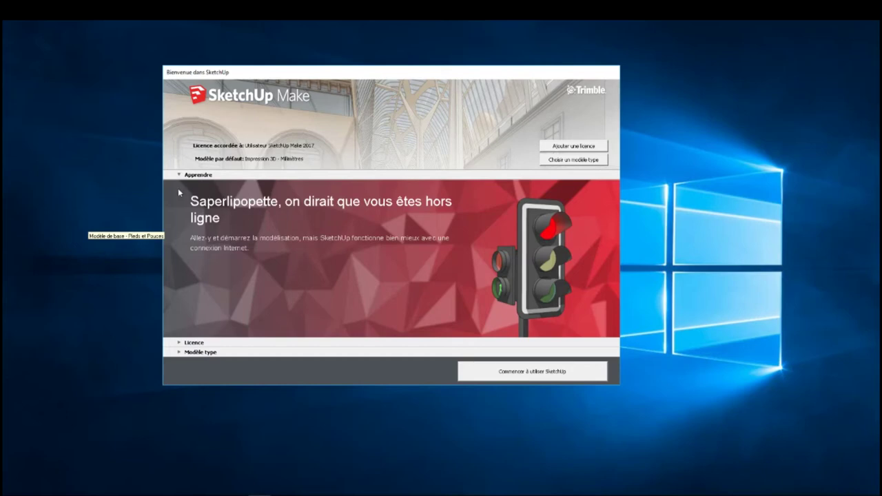
# Expand the template list and begin a model with Impression 3D - Millimètres.
pyautogui.click(178, 353)
pyautogui.scroll(-3, 335, 292)
pyautogui.scroll(-3, 334, 291)
pyautogui.scroll(-3, 336, 290)
pyautogui.scroll(-3, 335, 290)
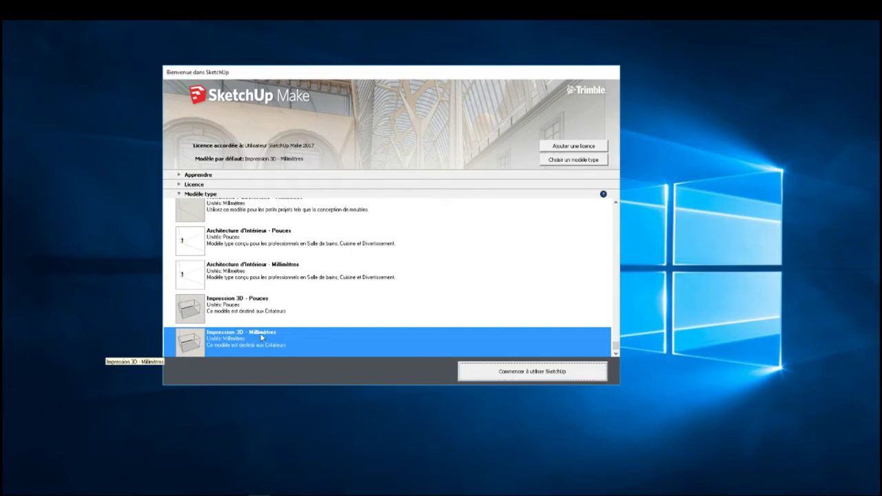
pyautogui.click(504, 376)
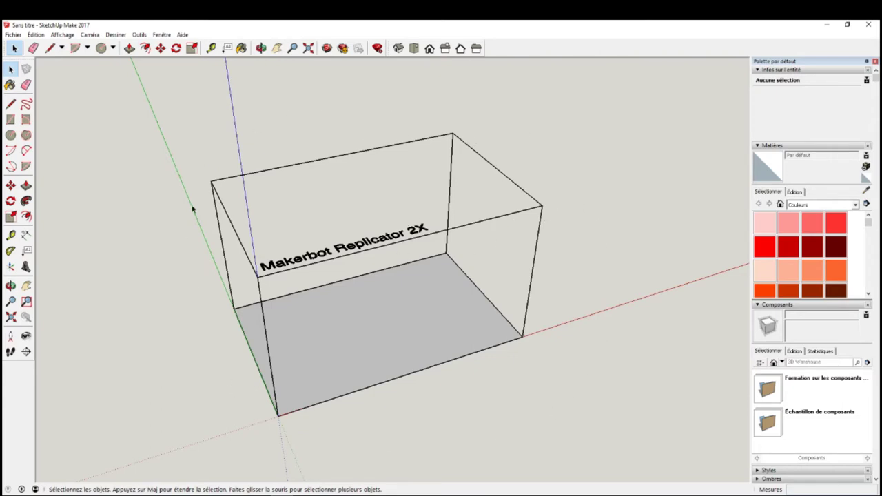
# Delete the Makerbot Replicator 2X build-volume box, leaving only the axes.
pyautogui.click(305, 260)
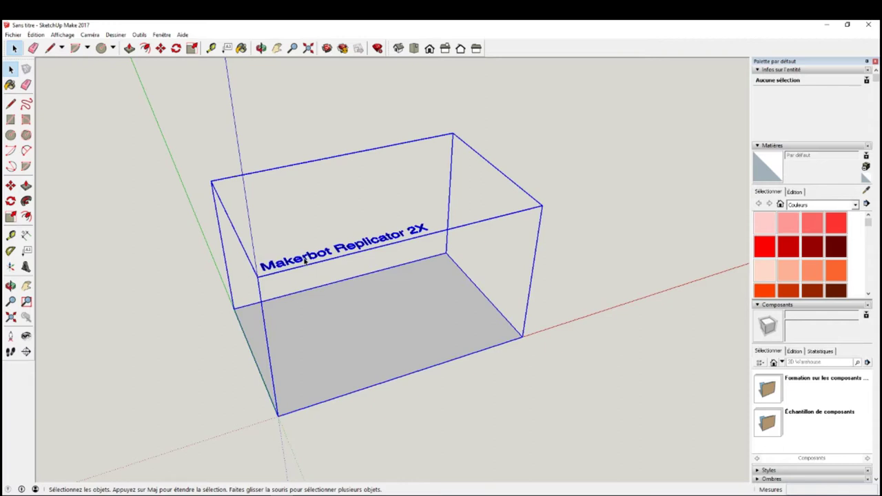
pyautogui.press('Delete')
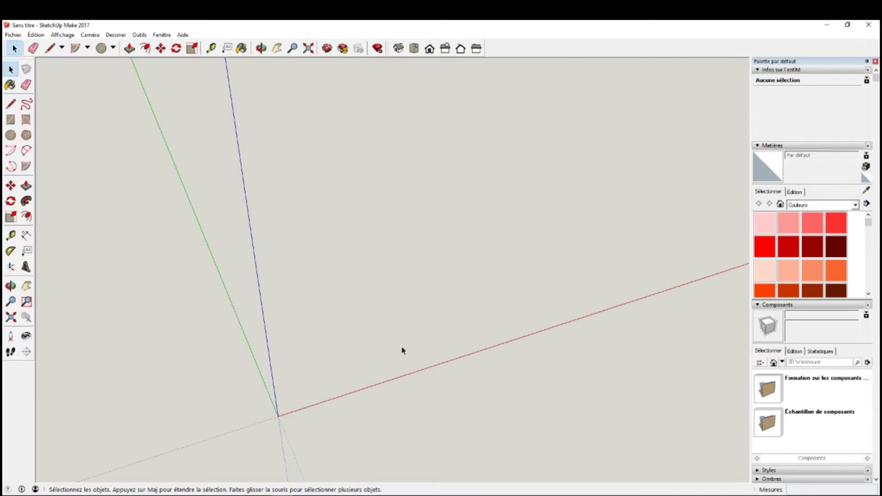
pyautogui.moveTo(402, 350); pyautogui.dragTo(290, 346, button='middle')
pyautogui.moveTo(290, 346)
pyautogui.mouseDown()
pyautogui.moveTo(223, 234)
pyautogui.moveTo(341, 228)
pyautogui.moveTo(319, 342)
pyautogui.moveTo(285, 357)
pyautogui.moveTo(414, 362)
pyautogui.moveTo(454, 309)
pyautogui.moveTo(464, 233)
pyautogui.mouseUp()
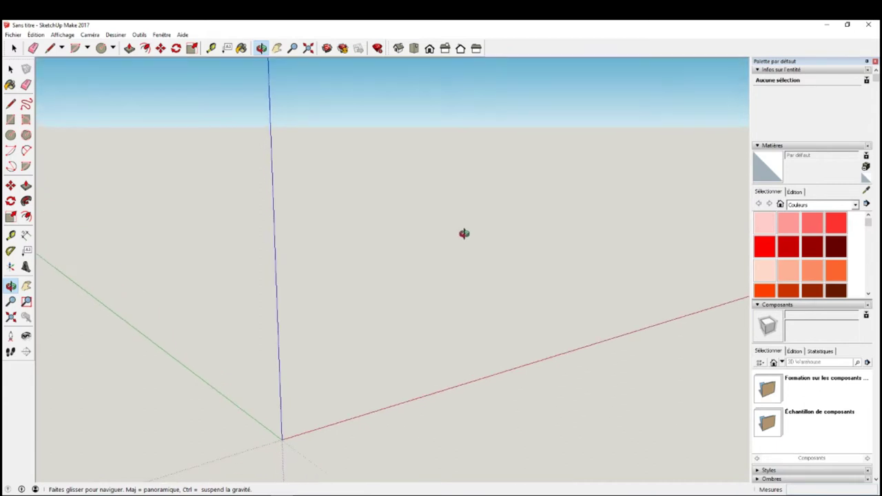
pyautogui.press('space')
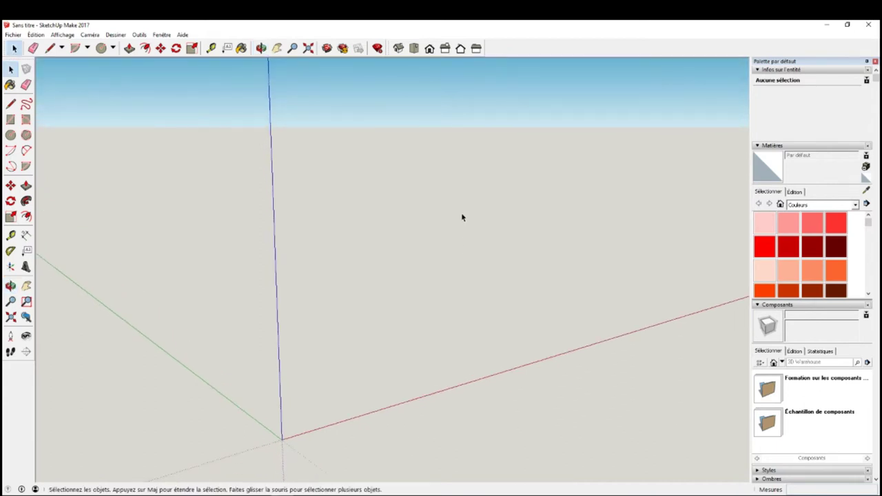
pyautogui.moveTo(439, 290)
pyautogui.mouseDown(button='middle')
pyautogui.moveTo(427, 324)
pyautogui.moveTo(522, 338)
pyautogui.moveTo(528, 352)
pyautogui.moveTo(411, 336)
pyautogui.moveTo(255, 338)
pyautogui.moveTo(232, 374)
pyautogui.moveTo(281, 414)
pyautogui.moveTo(260, 428)
pyautogui.moveTo(338, 317)
pyautogui.mouseUp(button='middle')
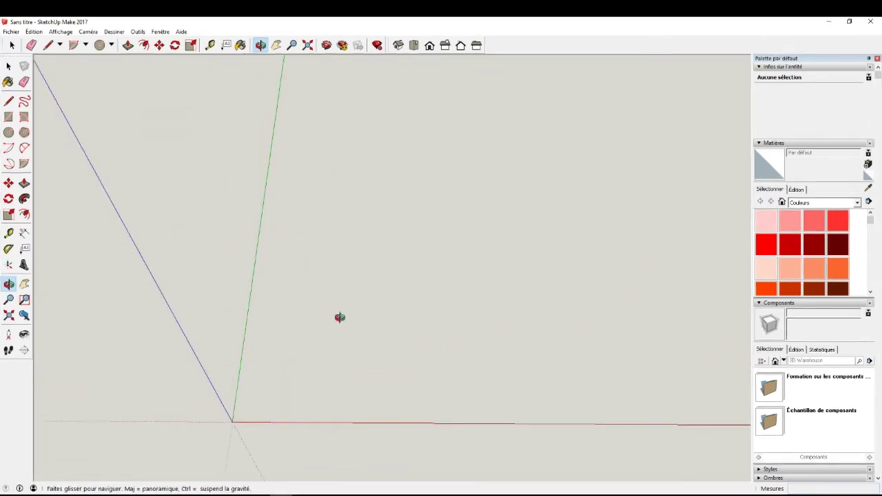
# Draw a 60 × 42 mm rectangle on the ground near the origin.
pyautogui.click(11, 119)
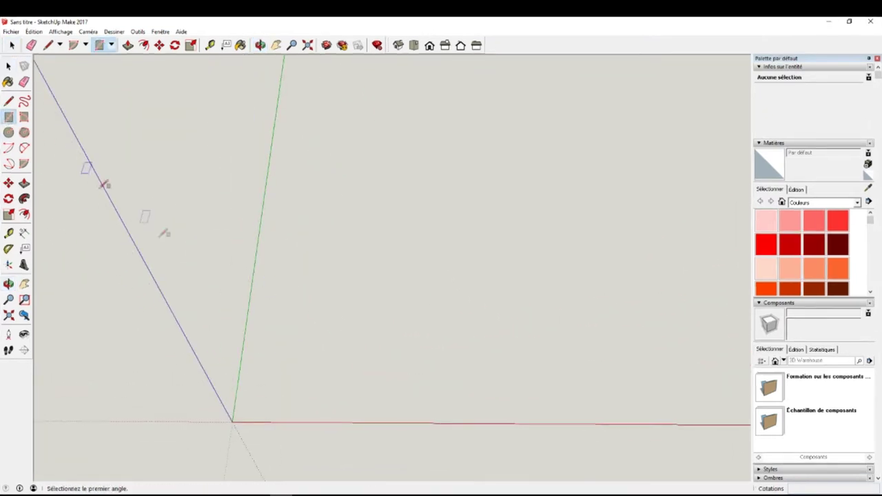
pyautogui.click(313, 334)
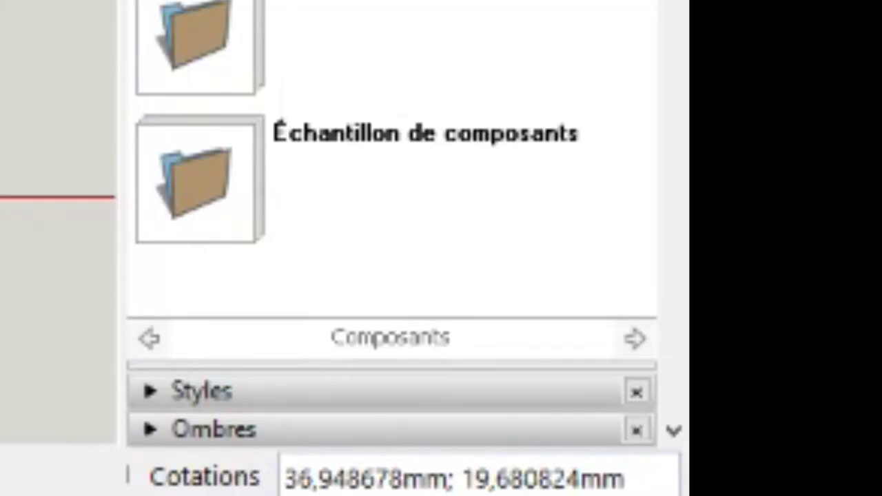
pyautogui.write('6')
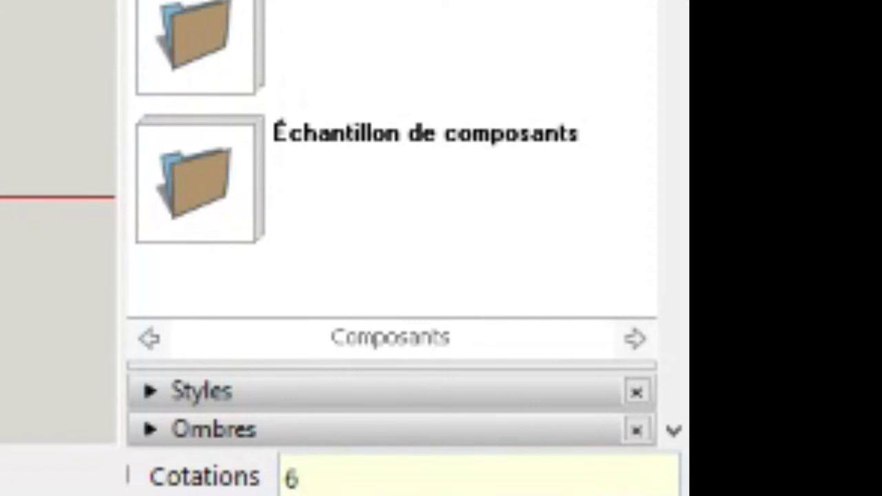
pyautogui.write('0;')
pyautogui.write('42')
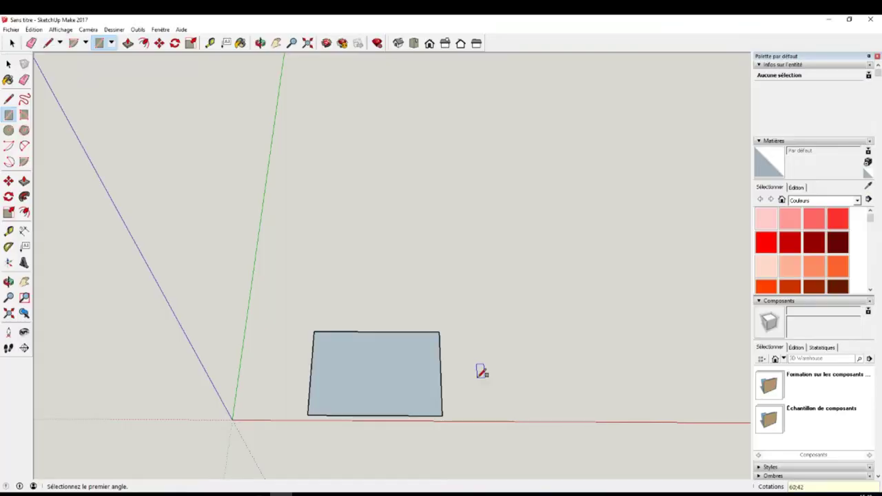
pyautogui.moveTo(480, 415)
pyautogui.mouseDown(button='middle')
pyautogui.moveTo(465, 261)
pyautogui.moveTo(437, 362)
pyautogui.mouseUp(button='middle')
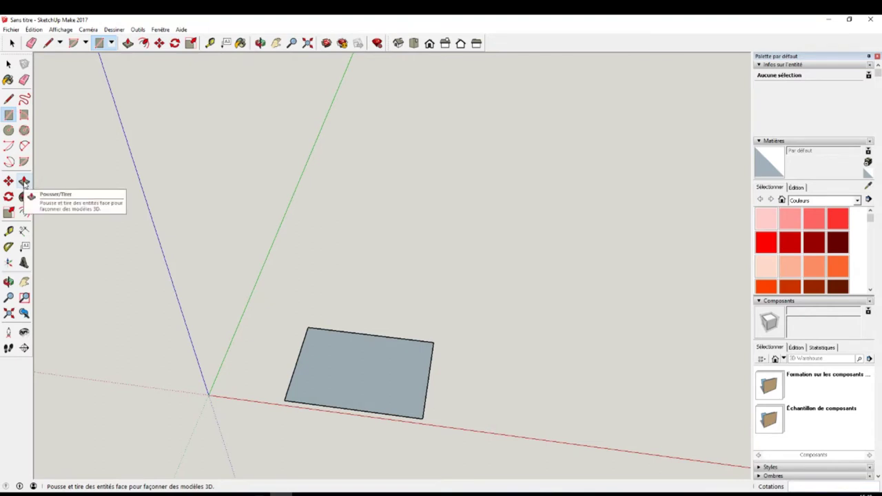
pyautogui.click(24, 181)
# Pull the rectangle up 20 mm into a 60 × 42 × 20 mm block.
pyautogui.moveTo(346, 382)
pyautogui.mouseDown(button='middle')
pyautogui.moveTo(348, 324)
pyautogui.moveTo(333, 349)
pyautogui.mouseUp(button='middle')
pyautogui.click(339, 371)
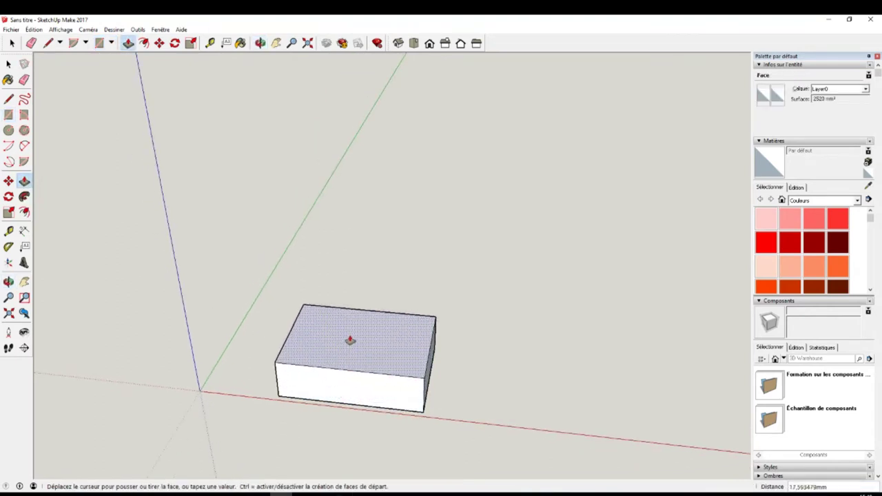
pyautogui.click(351, 343)
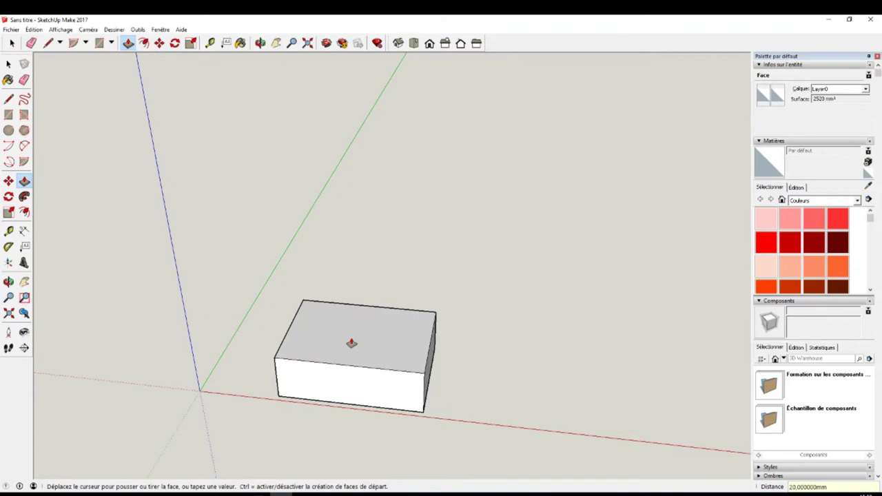
pyautogui.moveTo(361, 388); pyautogui.dragTo(405, 487, button='middle')
pyautogui.moveTo(360, 350); pyautogui.dragTo(349, 343, button='middle')
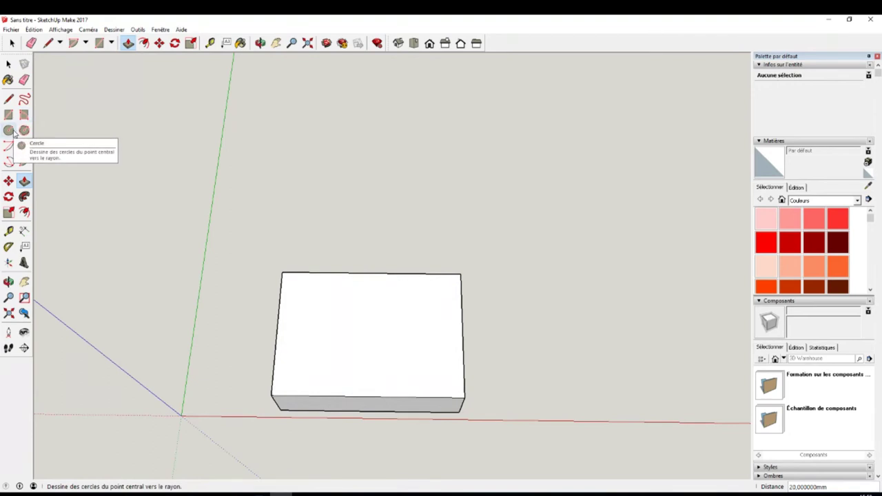
# Draw an 18 mm radius circle on the block's top face and move it about 4 mm left.
pyautogui.click(9, 131)
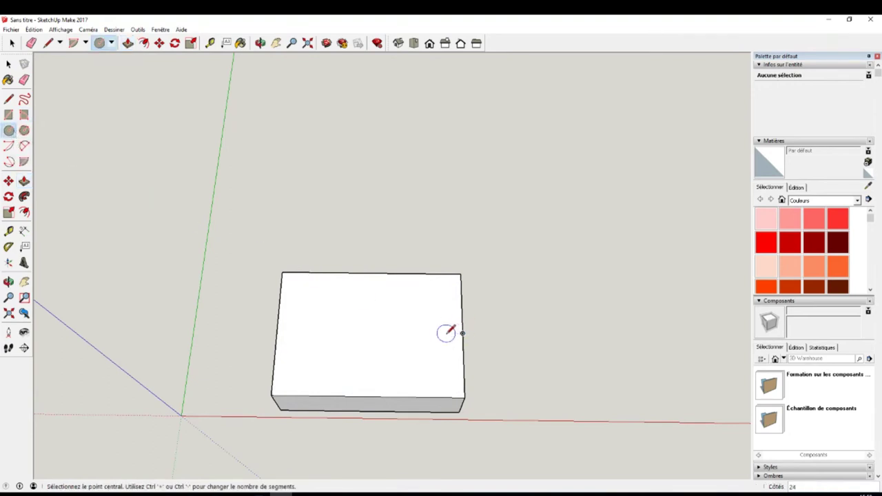
pyautogui.click(406, 333)
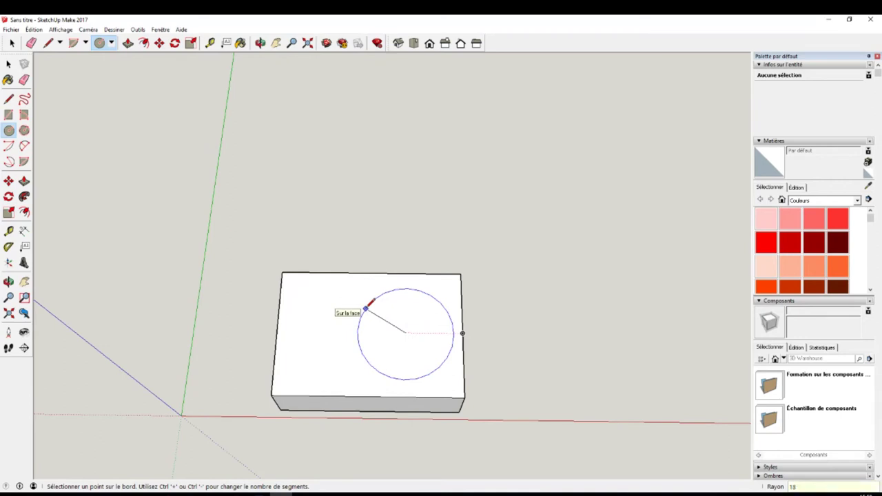
pyautogui.click(366, 308)
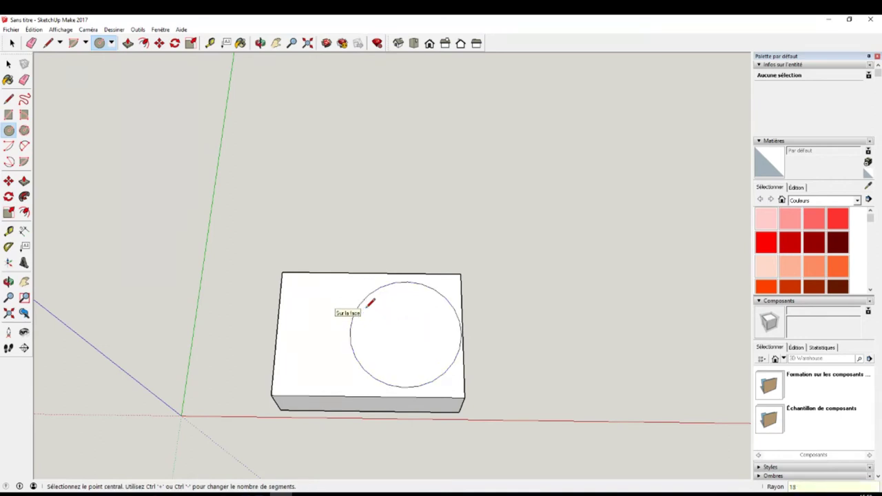
pyautogui.press('m')
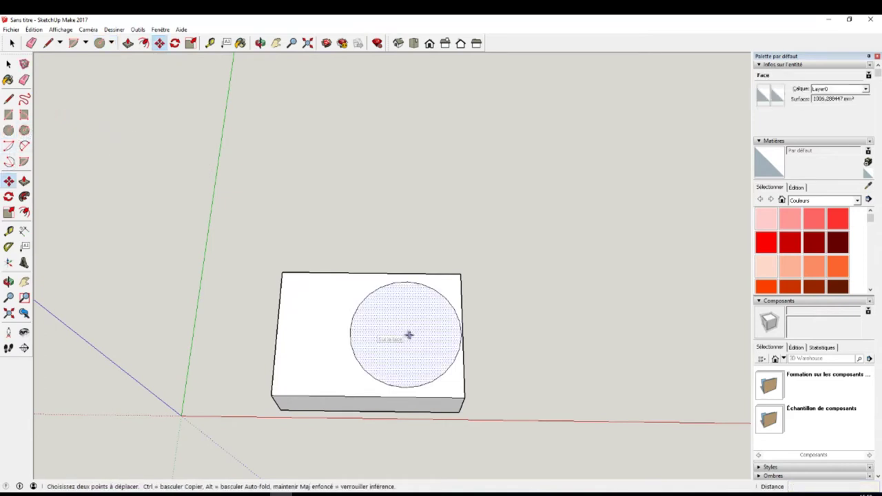
pyautogui.moveTo(403, 334)
pyautogui.mouseDown()
pyautogui.moveTo(391, 336)
pyautogui.moveTo(399, 336)
pyautogui.mouseUp()
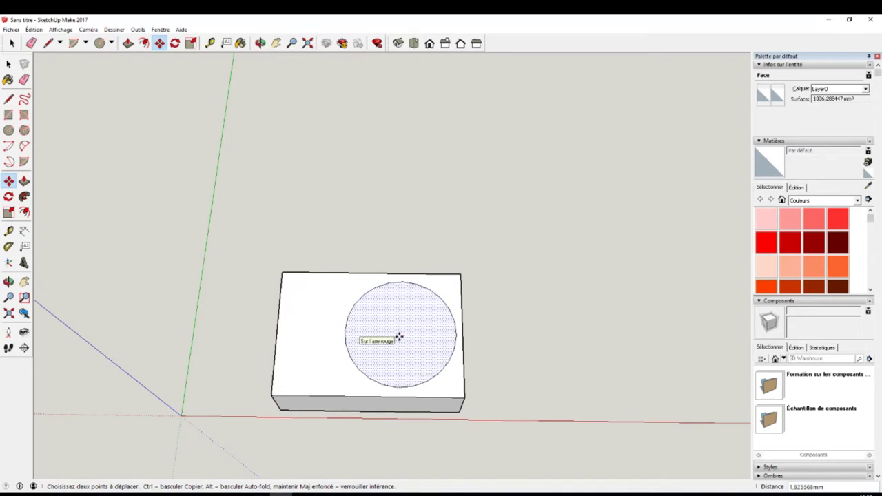
pyautogui.press('Escape')
pyautogui.moveTo(227, 437)
pyautogui.mouseDown(button='middle')
pyautogui.moveTo(242, 371)
pyautogui.moveTo(310, 313)
pyautogui.mouseUp(button='middle')
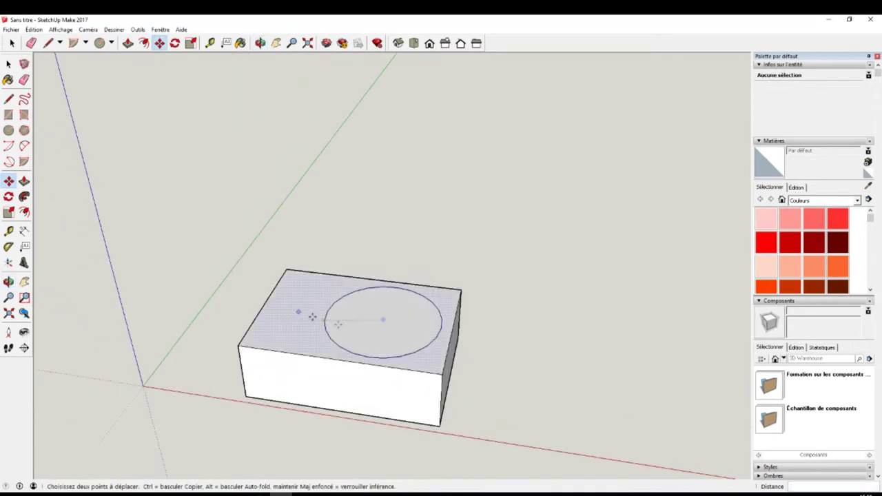
pyautogui.click(25, 182)
# Push the 18 mm circle 20 mm down to make a round hole in the block.
pyautogui.moveTo(370, 354); pyautogui.dragTo(370, 280, button='middle')
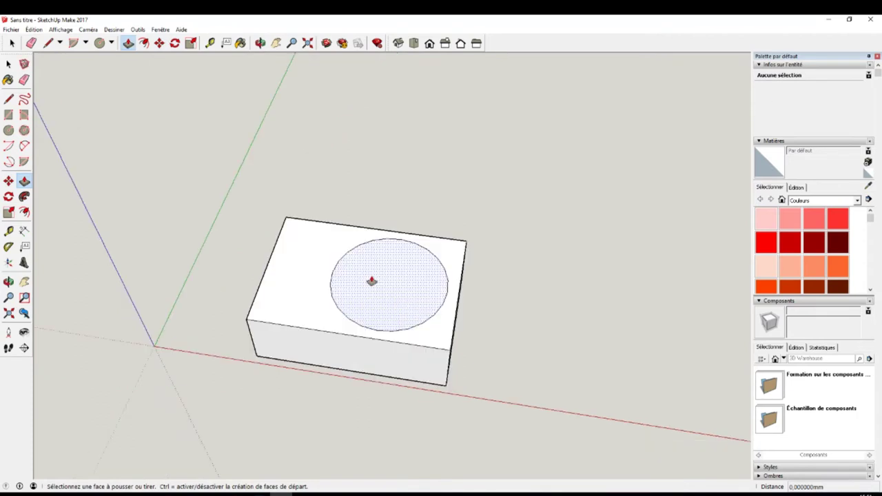
pyautogui.click(371, 281)
pyautogui.moveTo(371, 281); pyautogui.dragTo(372, 289)
pyautogui.write('20')
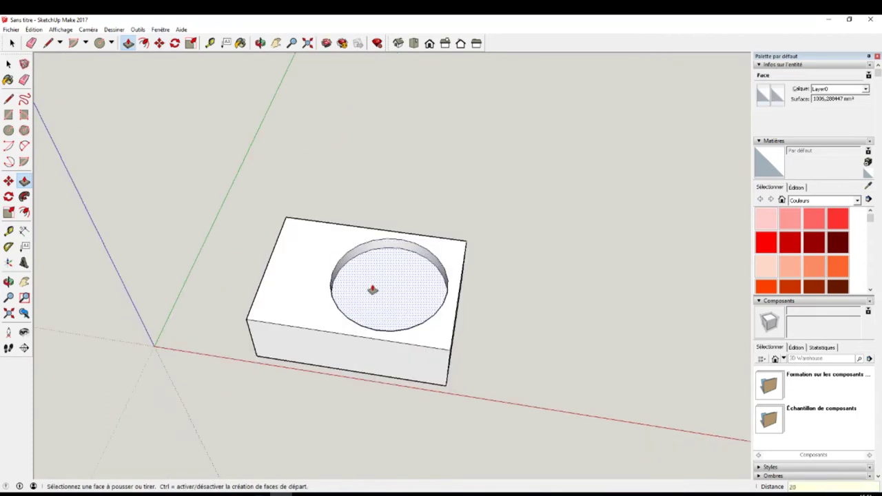
pyautogui.press('Return')
pyautogui.moveTo(351, 370)
pyautogui.mouseDown(button='middle')
pyautogui.moveTo(413, 135)
pyautogui.moveTo(440, 126)
pyautogui.moveTo(363, 245)
pyautogui.moveTo(351, 379)
pyautogui.moveTo(301, 191)
pyautogui.moveTo(338, 433)
pyautogui.mouseUp(button='middle')
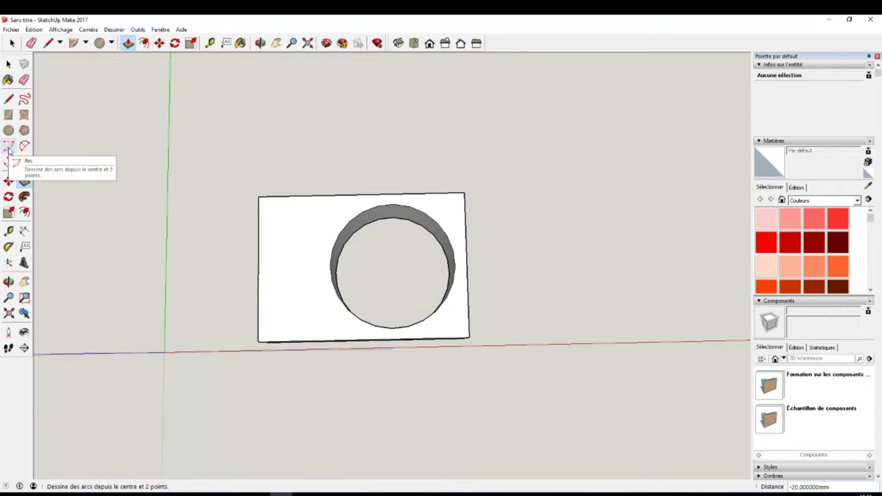
pyautogui.click(24, 146)
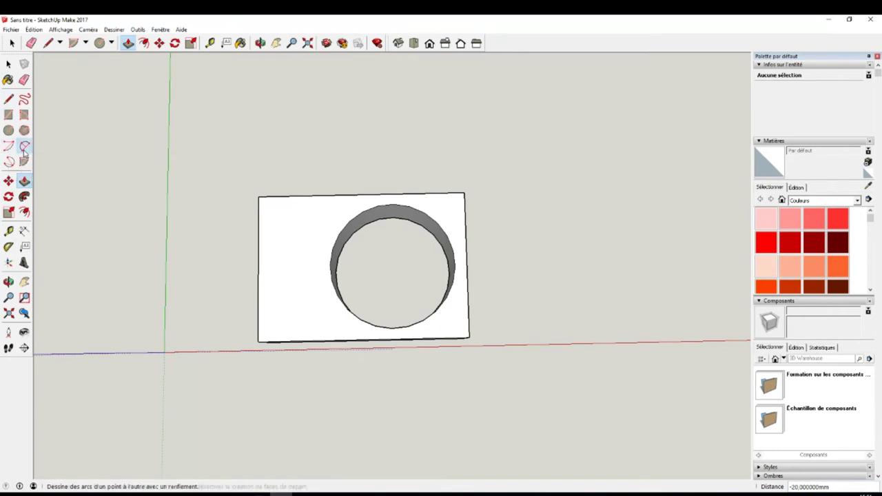
# Draw 2-point fillet arcs across the top-right and bottom-right corners of the top face.
pyautogui.click(426, 194)
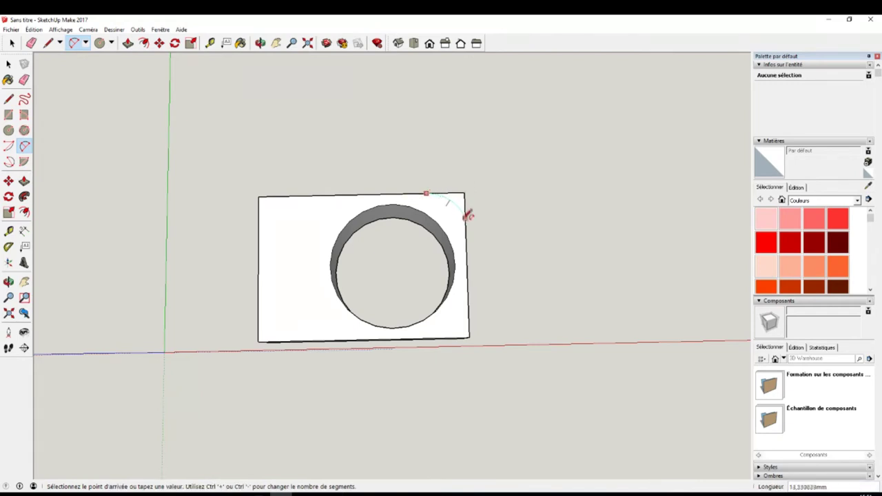
pyautogui.click(466, 228)
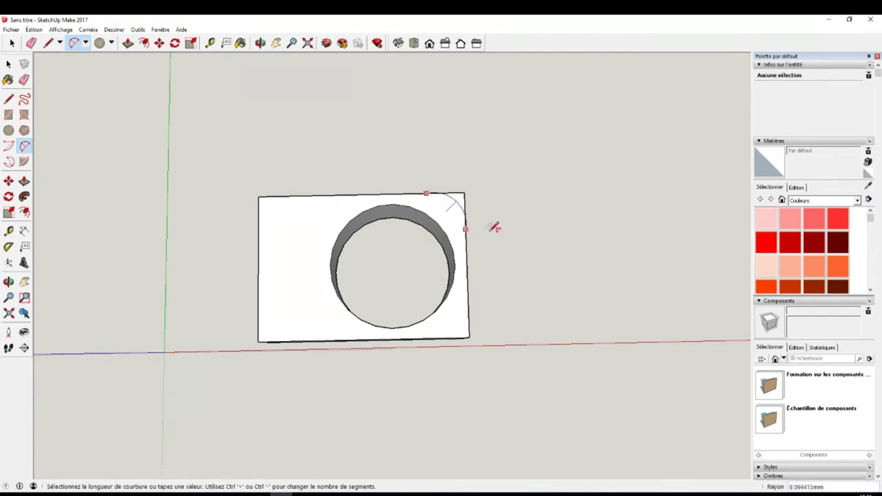
pyautogui.click(462, 200)
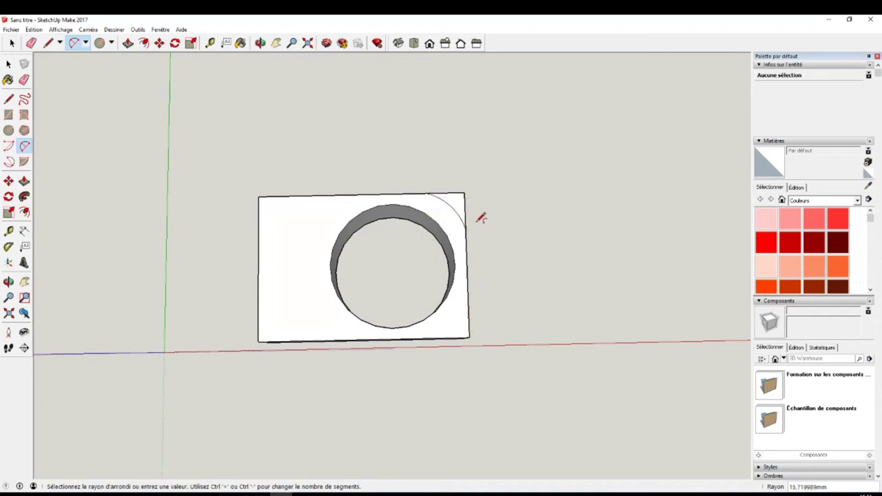
pyautogui.click(467, 300)
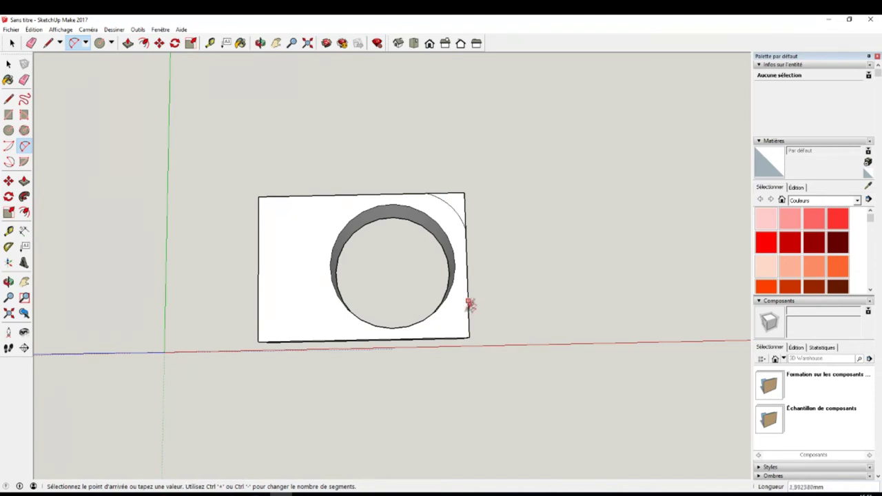
pyautogui.click(432, 337)
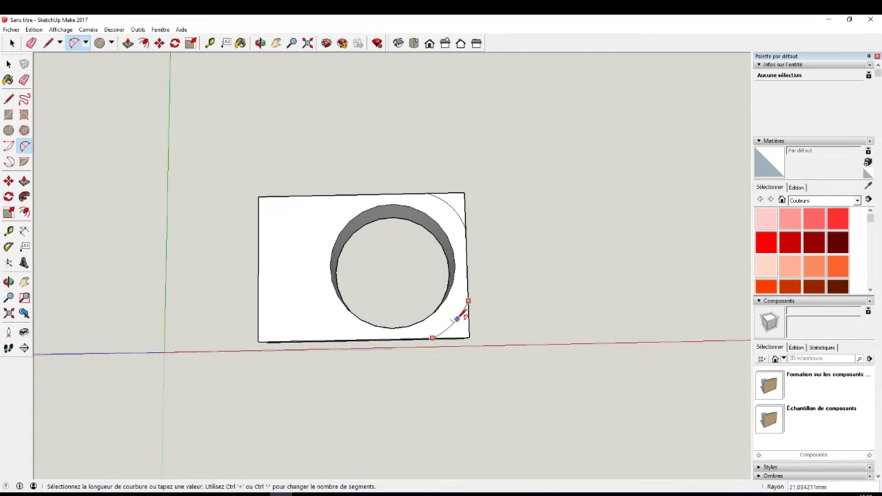
pyautogui.click(464, 325)
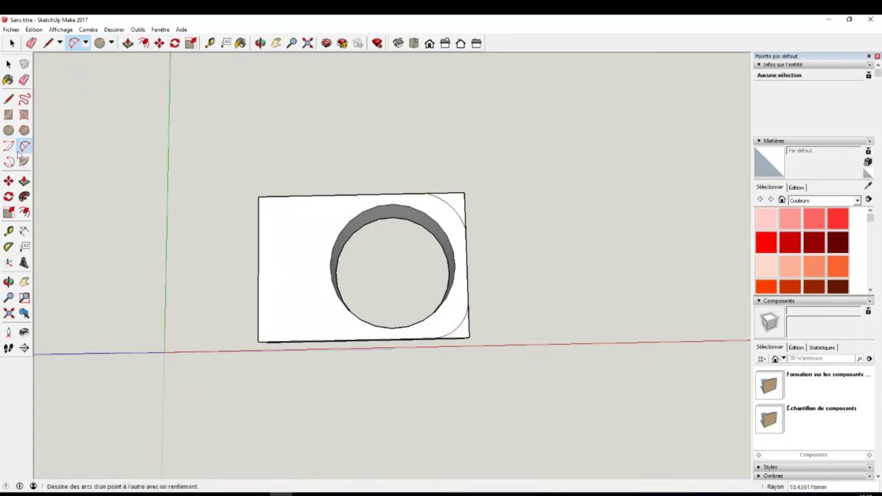
pyautogui.click(24, 181)
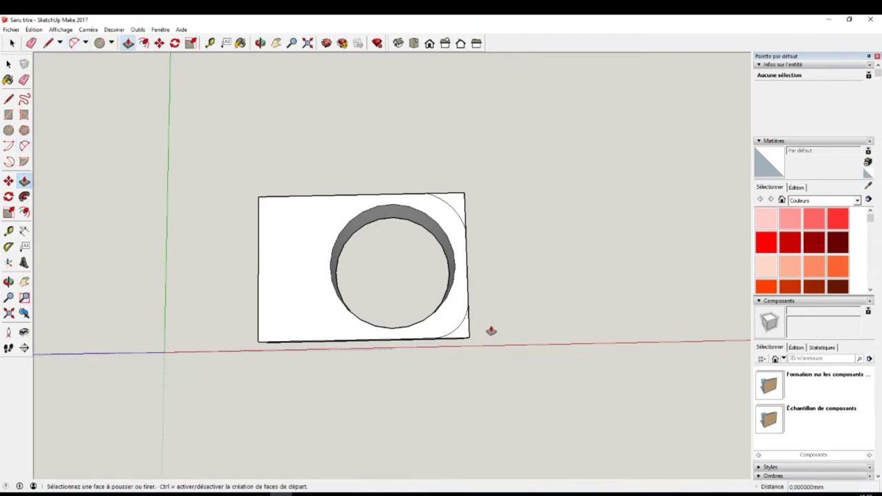
# Push both right-hand corner wedges down through the block's full 20 mm height.
pyautogui.moveTo(490, 331); pyautogui.dragTo(458, 209, button='middle')
pyautogui.click(458, 320)
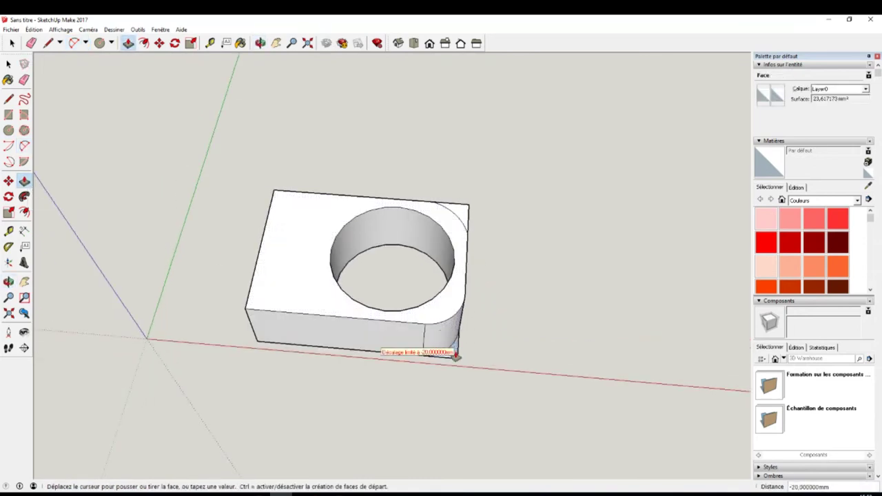
pyautogui.click(457, 349)
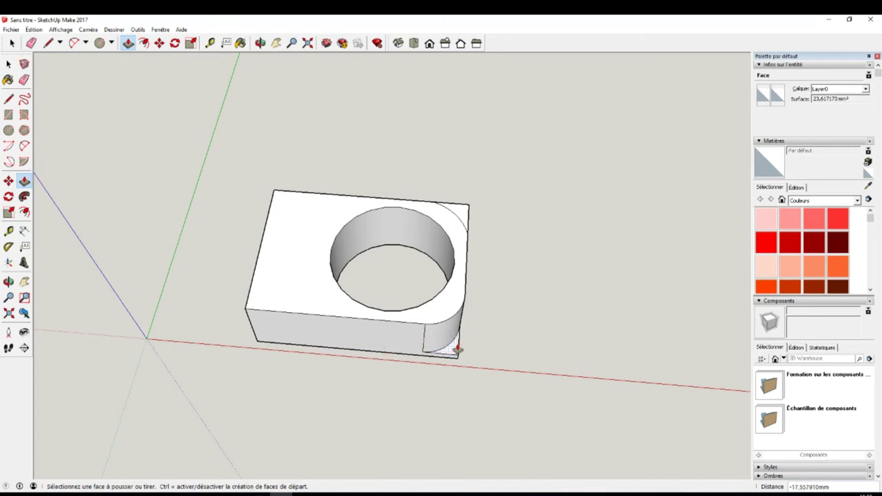
pyautogui.click(459, 352)
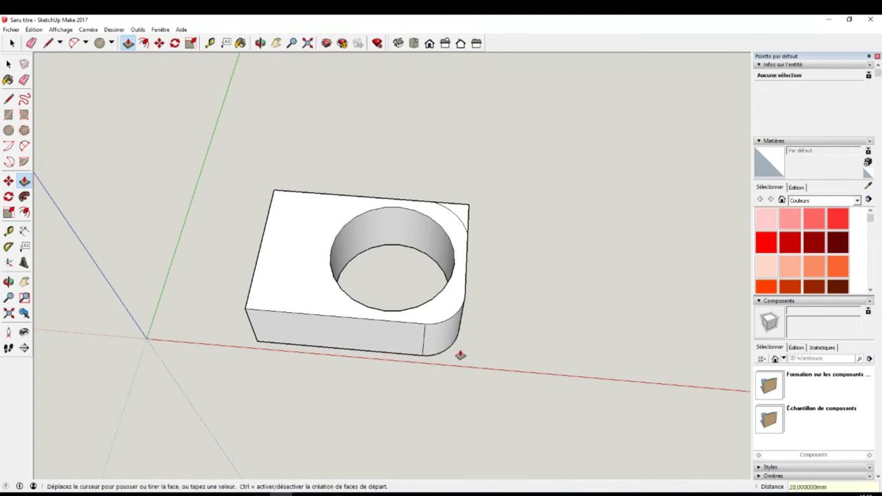
pyautogui.click(461, 212)
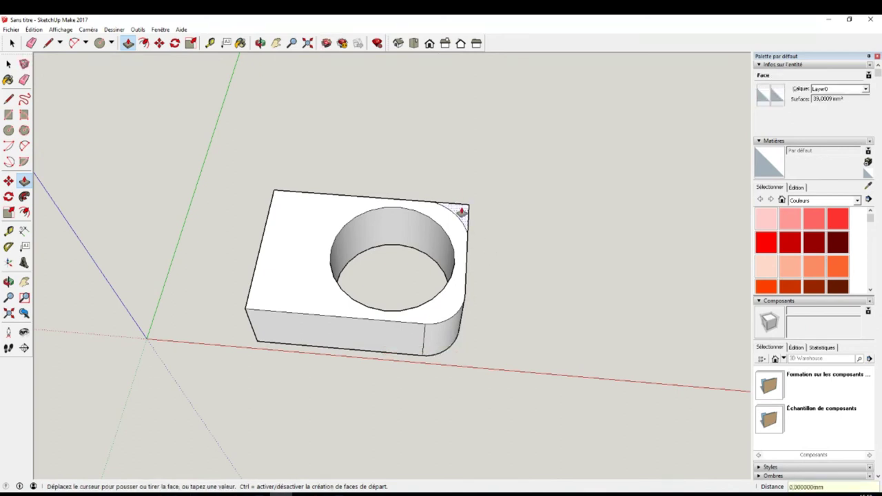
pyautogui.click(465, 218)
pyautogui.write('20')
pyautogui.click(465, 218)
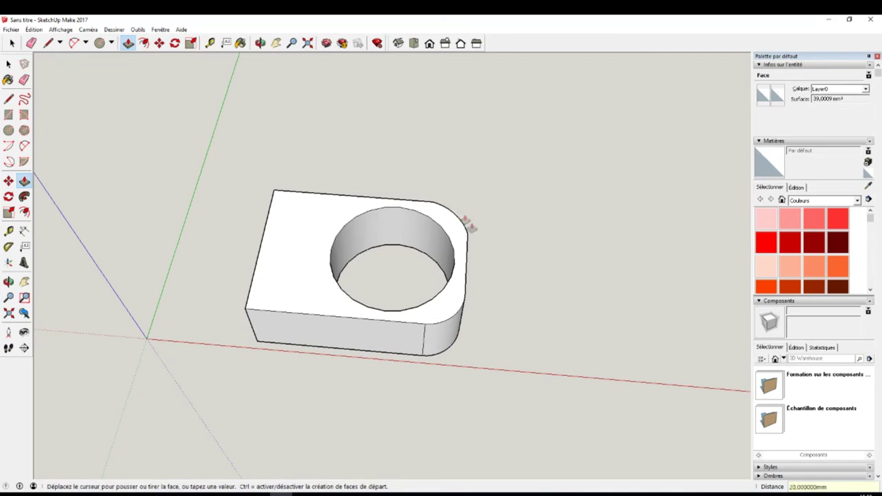
pyautogui.moveTo(507, 260)
pyautogui.mouseDown(button='middle')
pyautogui.moveTo(486, 402)
pyautogui.moveTo(493, 308)
pyautogui.moveTo(551, 275)
pyautogui.moveTo(446, 238)
pyautogui.moveTo(440, 393)
pyautogui.moveTo(305, 155)
pyautogui.moveTo(291, 216)
pyautogui.mouseUp(button='middle')
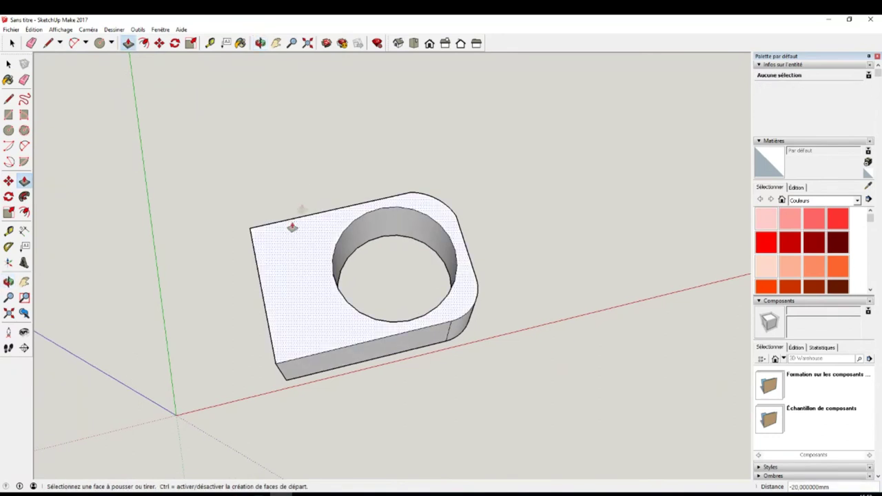
# Draw a rectangle on the top face left of the round hole and start pushing it down.
pyautogui.click(12, 117)
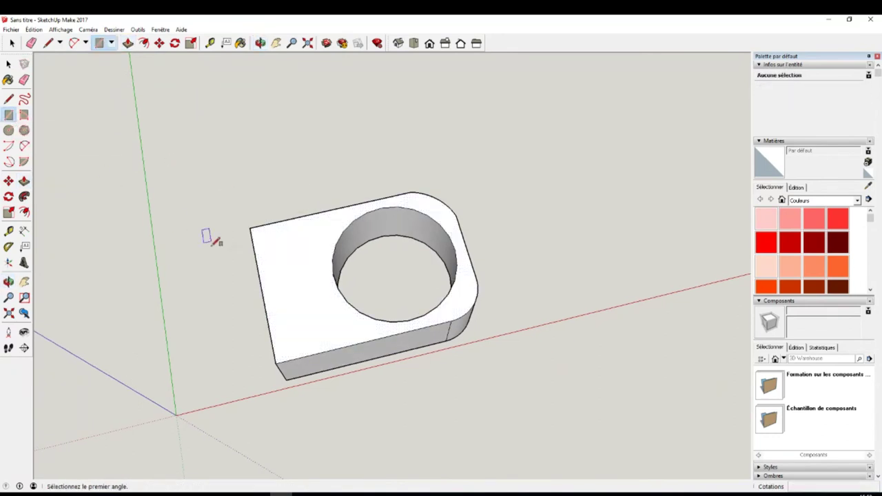
pyautogui.click(261, 235)
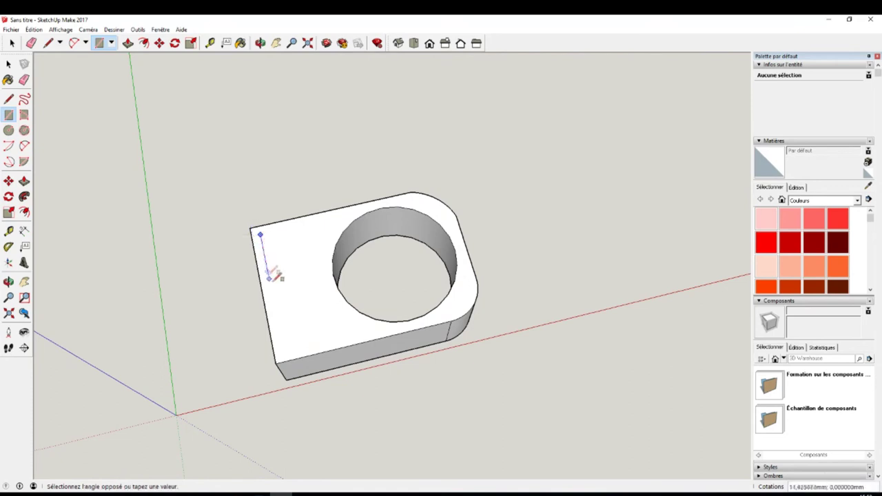
pyautogui.click(337, 338)
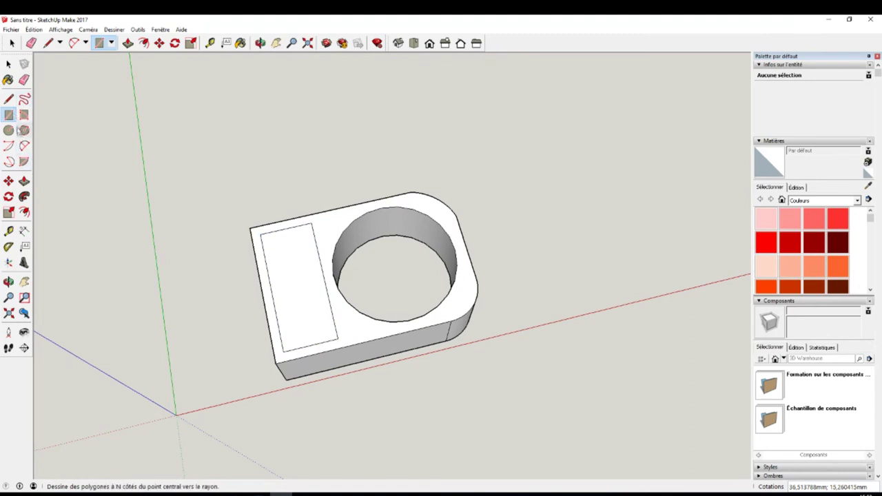
pyautogui.click(25, 181)
pyautogui.moveTo(161, 306)
pyautogui.mouseDown(button='middle')
pyautogui.moveTo(246, 324)
pyautogui.moveTo(285, 257)
pyautogui.mouseUp(button='middle')
pyautogui.click(287, 257)
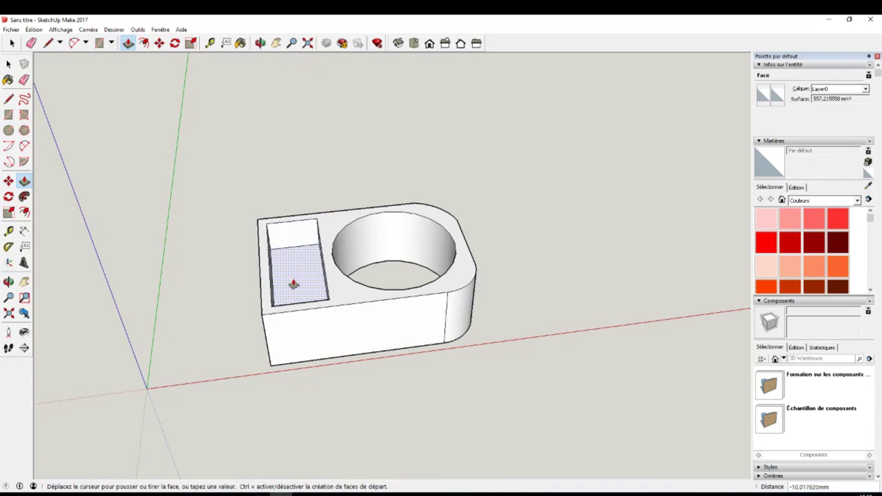
# Sink the rectangle about 10 mm deep and orbit to inspect both pockets.
pyautogui.click(293, 284)
pyautogui.press('o')
pyautogui.moveTo(572, 277)
pyautogui.mouseDown()
pyautogui.moveTo(531, 315)
pyautogui.moveTo(161, 279)
pyautogui.moveTo(186, 324)
pyautogui.moveTo(622, 301)
pyautogui.moveTo(622, 168)
pyautogui.moveTo(544, 273)
pyautogui.moveTo(547, 304)
pyautogui.mouseUp()
pyautogui.press('p')
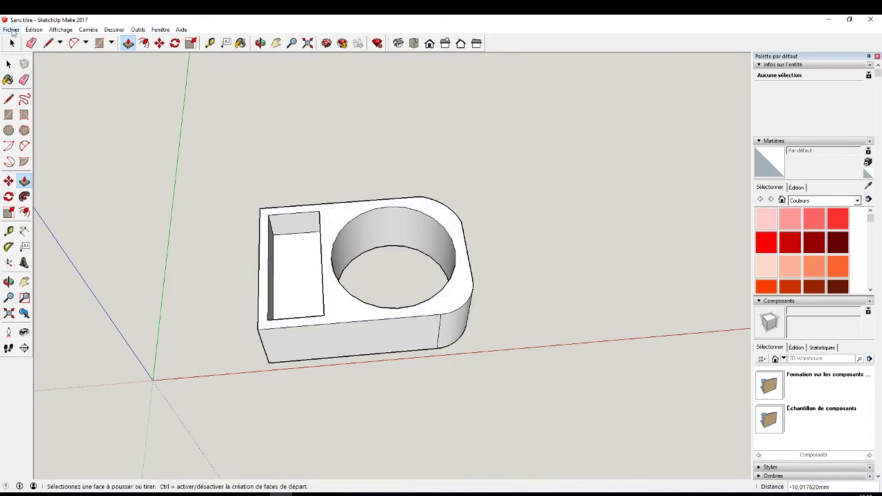
pyautogui.moveTo(270, 387)
pyautogui.mouseDown(button='middle')
pyautogui.moveTo(244, 187)
pyautogui.moveTo(197, 274)
pyautogui.mouseUp(button='middle')
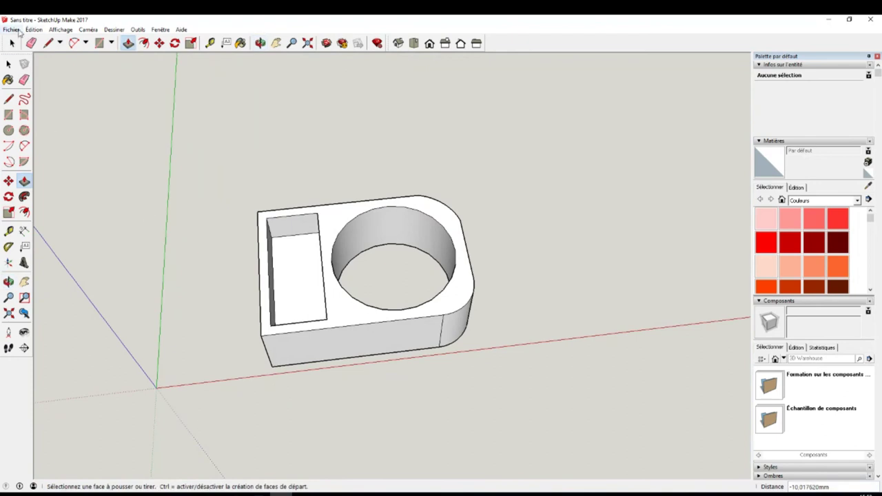
pyautogui.click(12, 29)
# Save the model under the file name test.skp.
pyautogui.click(27, 64)
pyautogui.write('test')
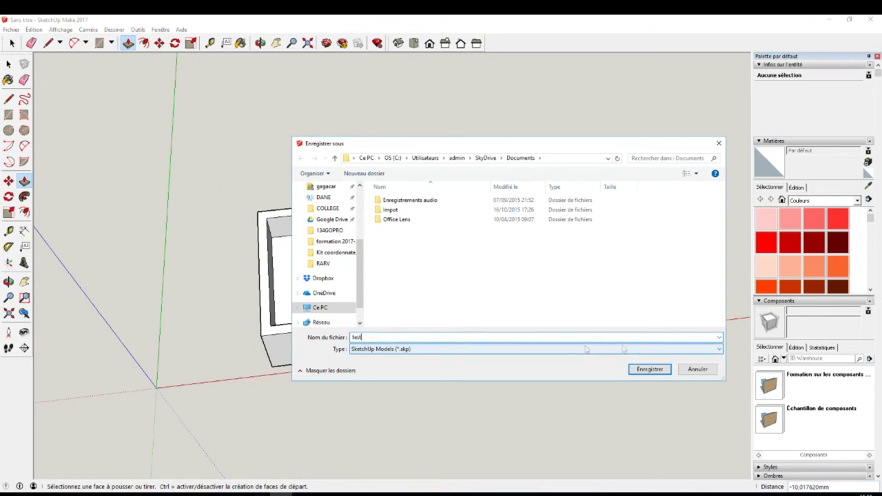
pyautogui.click(651, 369)
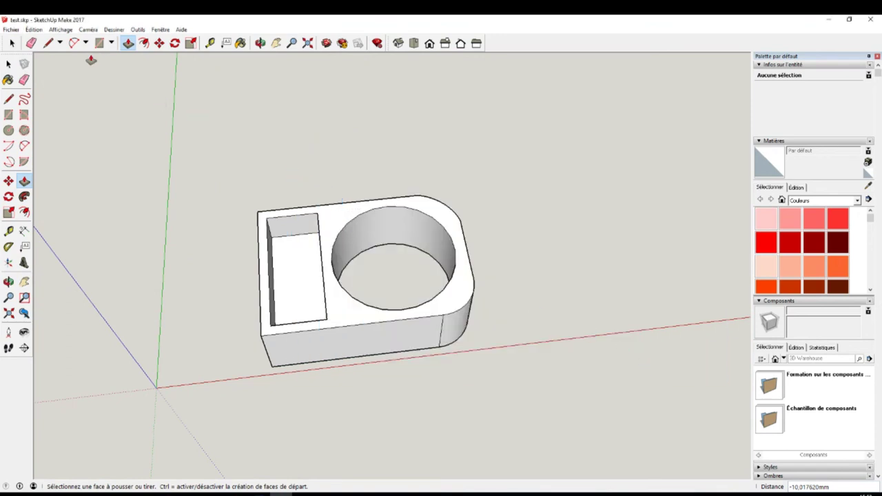
pyautogui.click(11, 29)
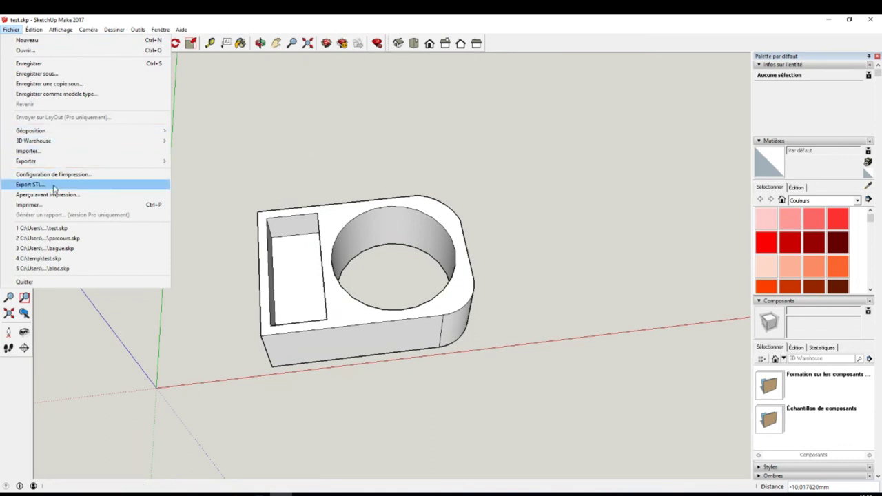
# Export the model as an ASCII STL in model units, named remorque, into the ozobot folder.
pyautogui.click(55, 186)
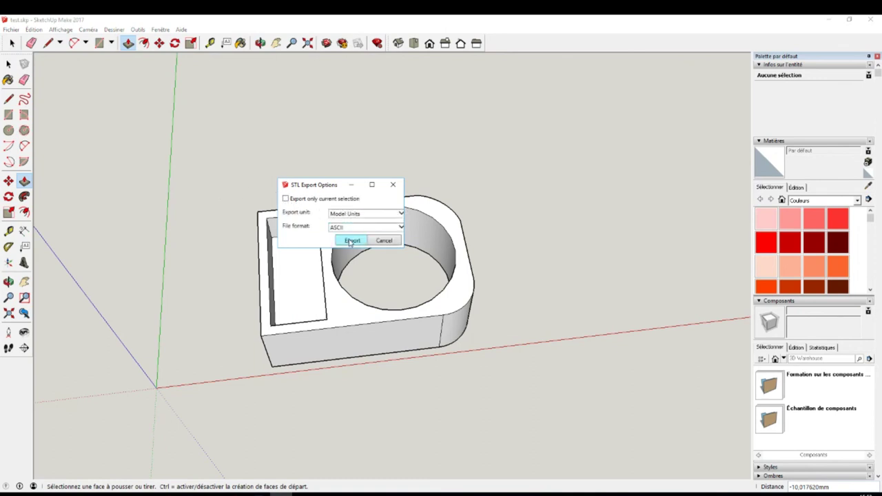
pyautogui.click(351, 240)
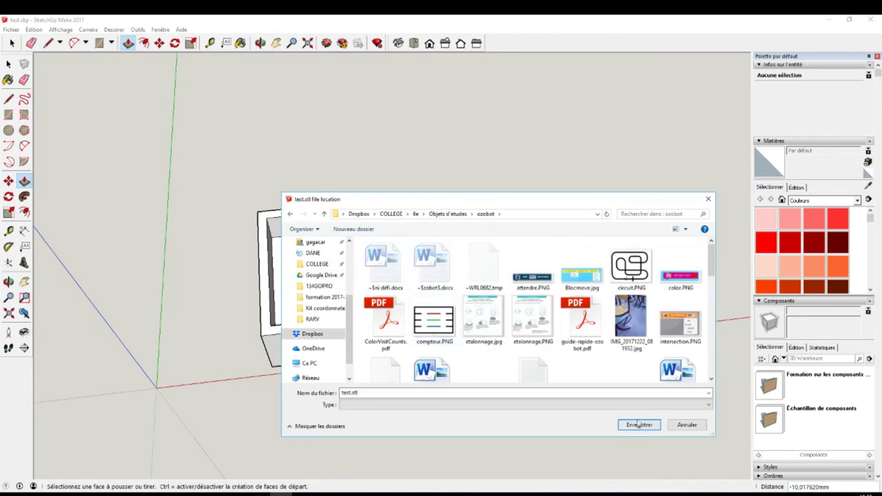
pyautogui.doubleClick(369, 390)
pyautogui.write('remorque')
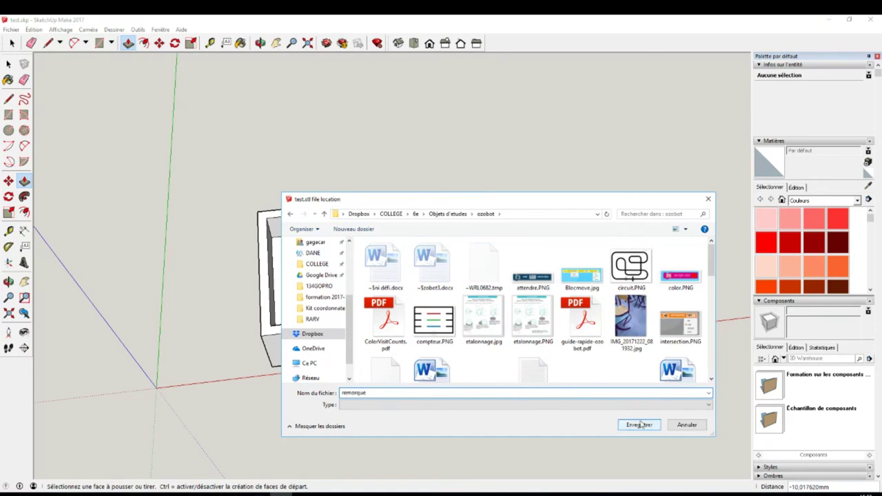
pyautogui.click(639, 424)
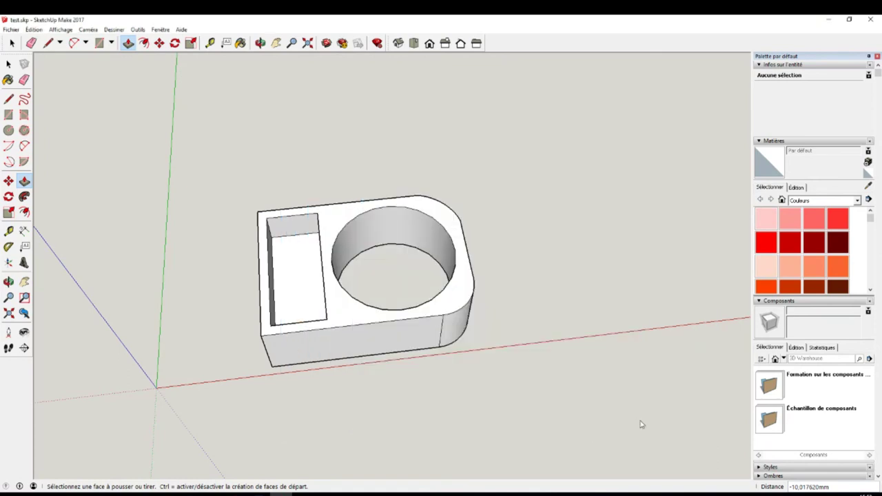